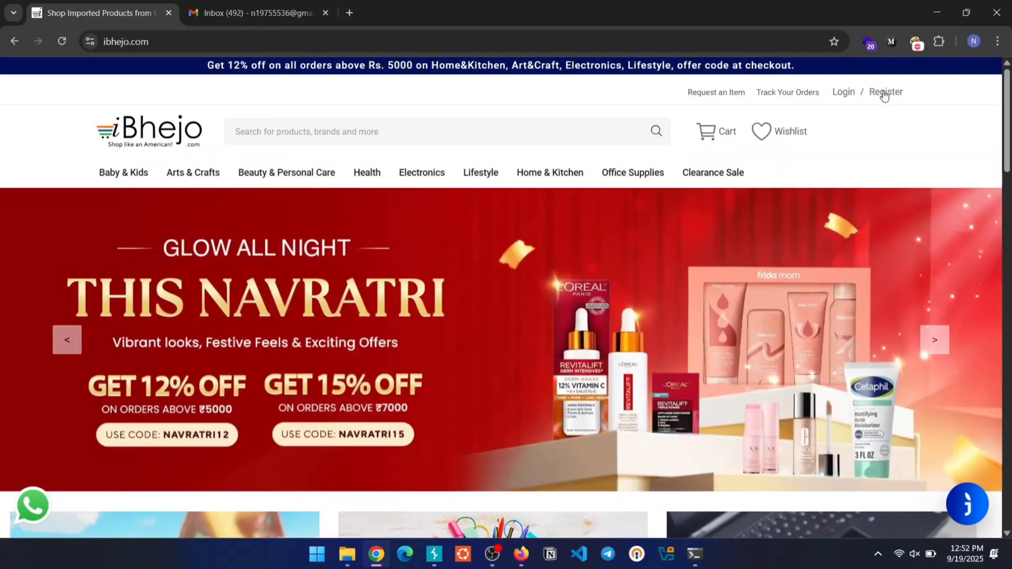
Open the iBhejo registration page and route browser traffic through Burp Suite via FoxyProxy
left_click(881, 93)
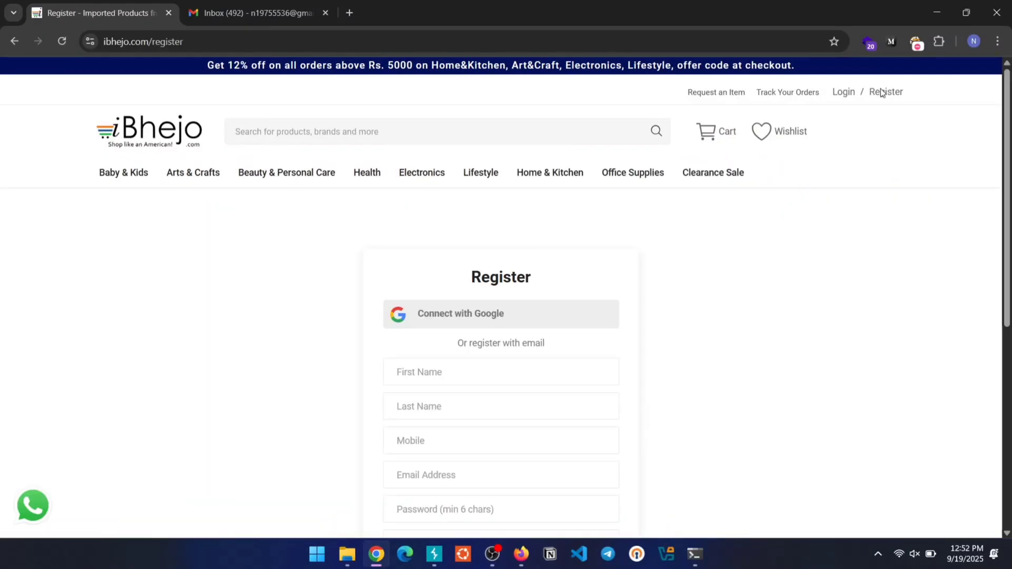
left_click_drag(1006, 217, 1006, 329)
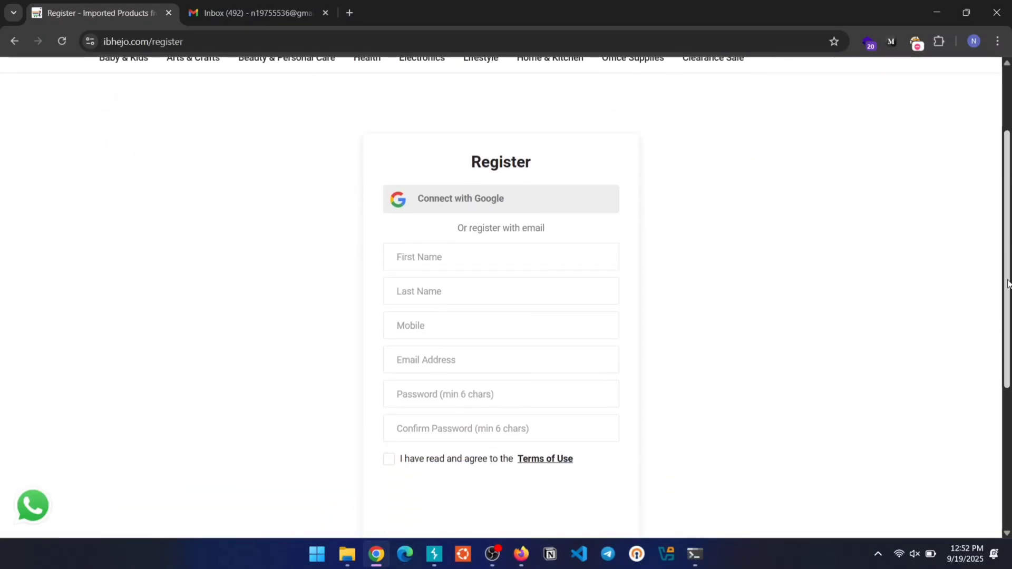
left_click(916, 42)
left_click(763, 116)
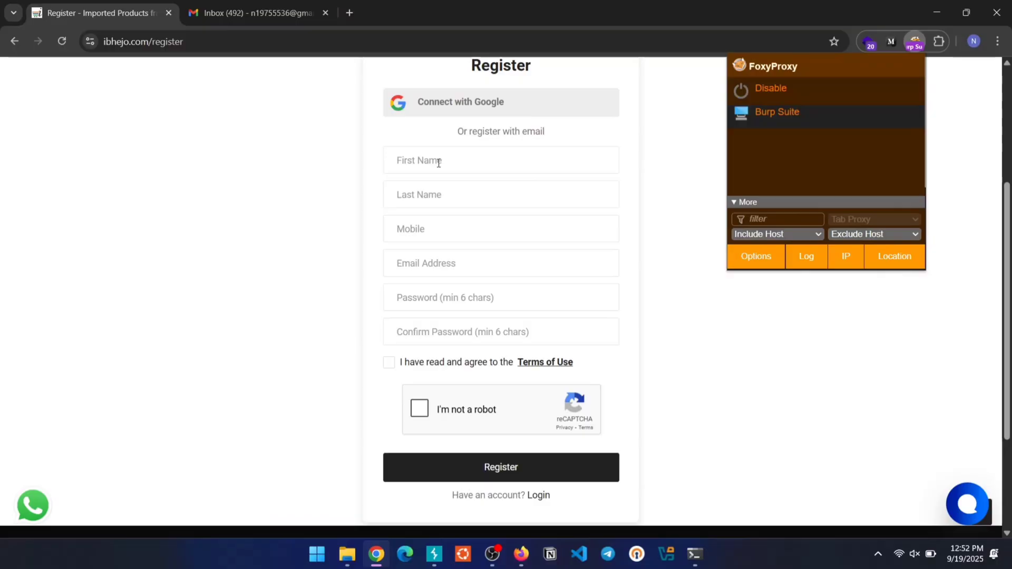
Fill in first name Niteshh, last name, mobile, email, password and confirmation
left_click(439, 161)
key("Down")
key("Down")
key("Tab")
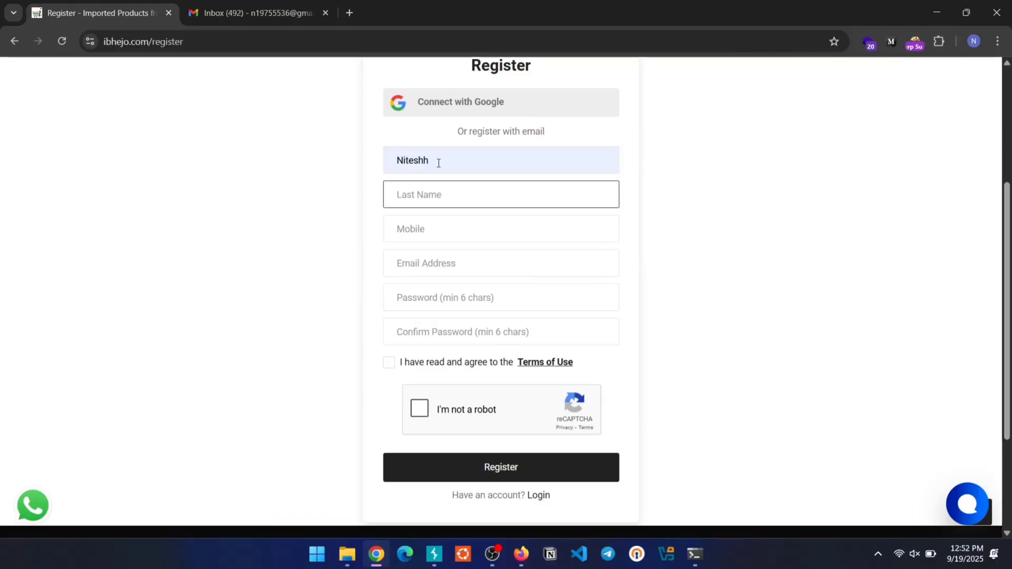
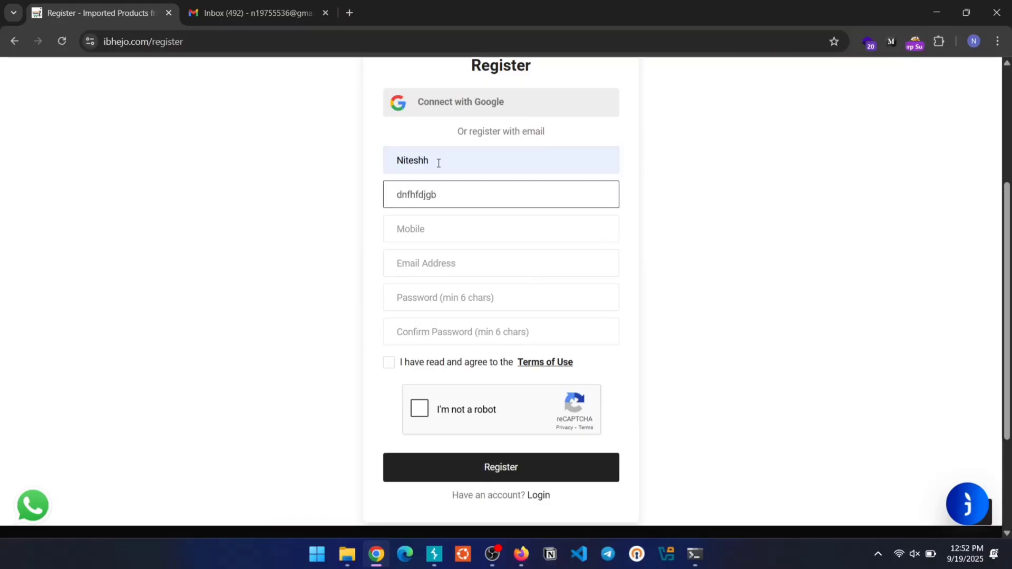
key("Tab")
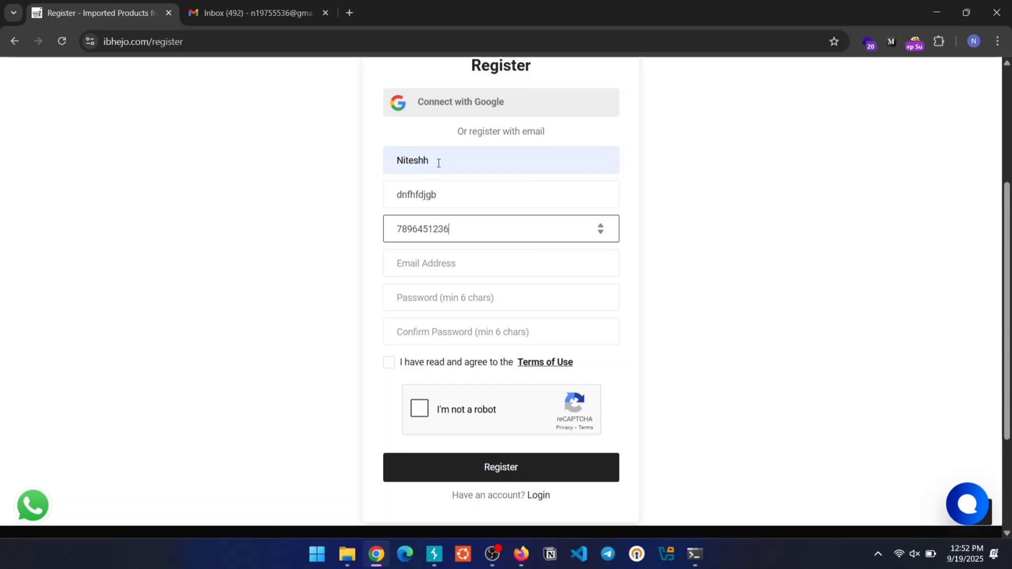
key("Tab")
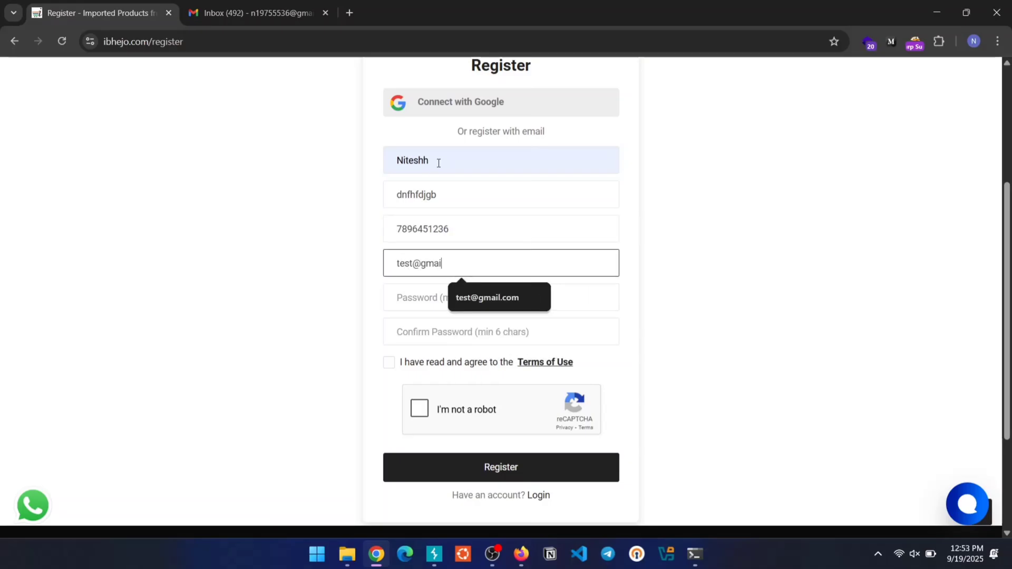
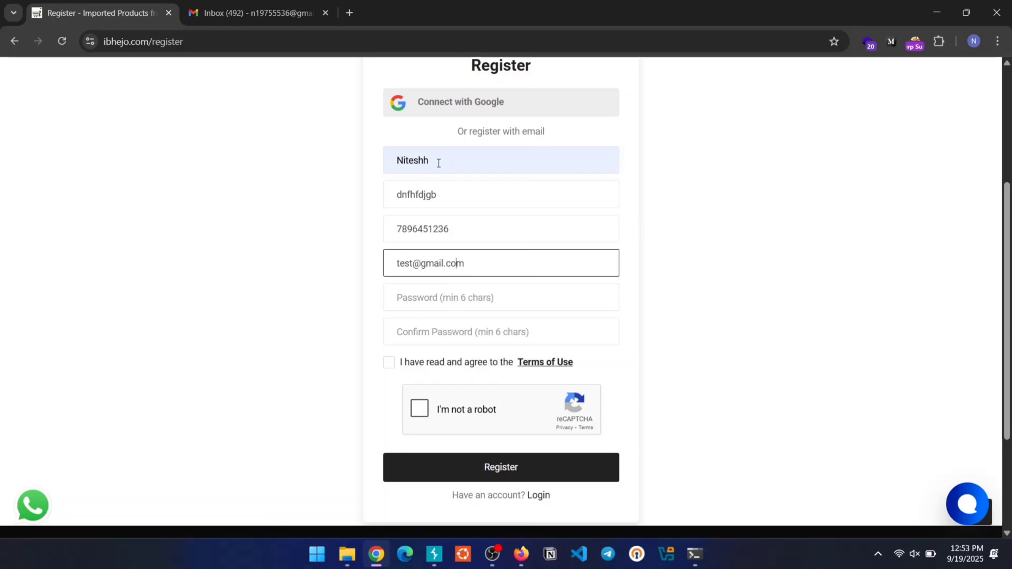
key("Tab")
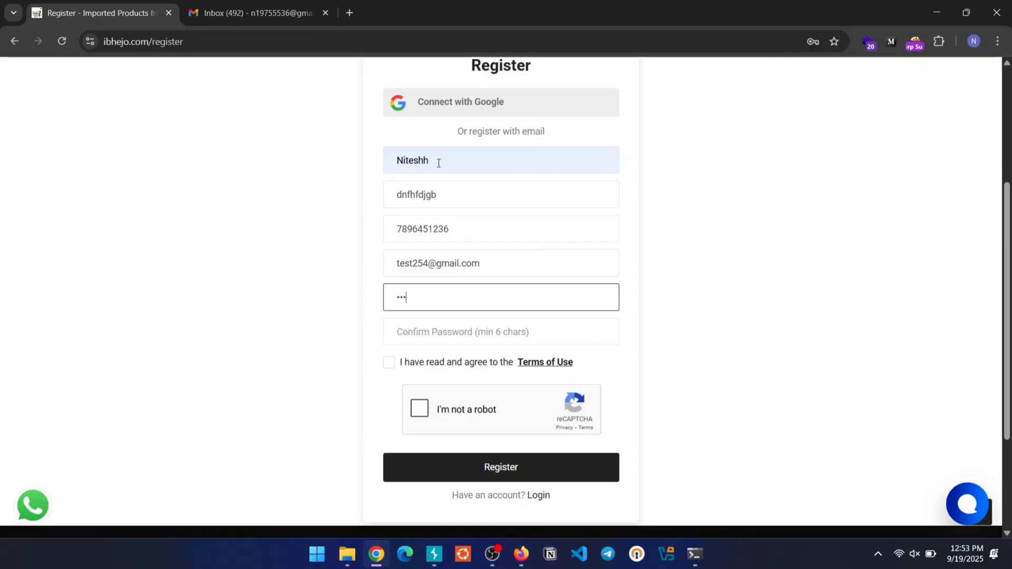
key("Tab")
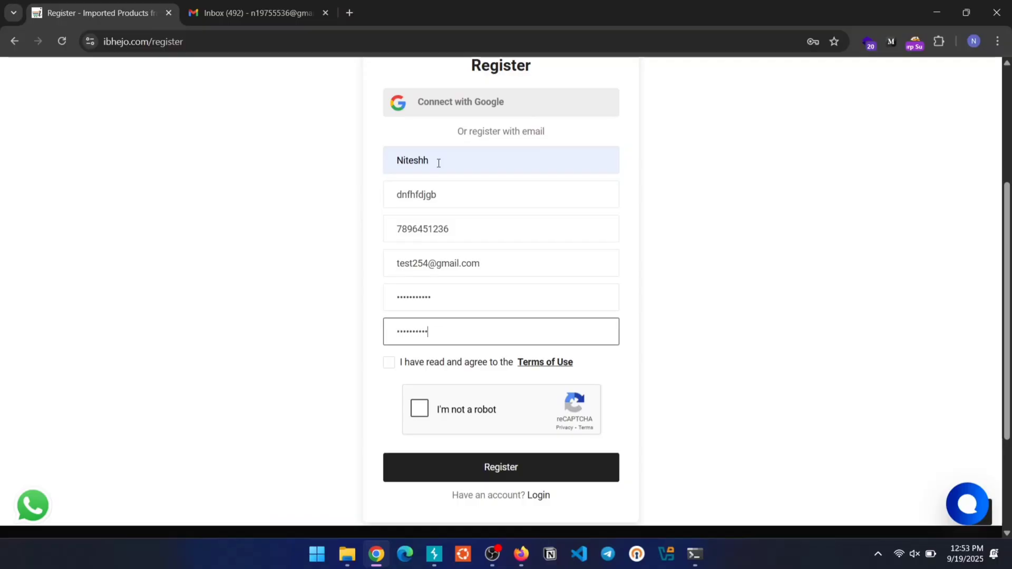
Accept the Terms of Use, pass reCAPTCHA, and submit the registration form
left_click(389, 363)
left_click(419, 409)
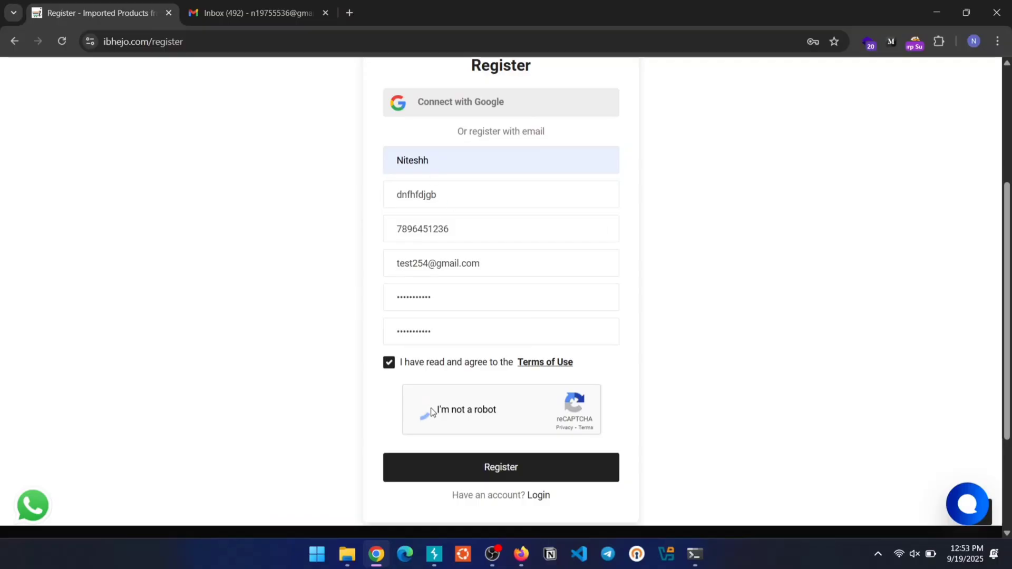
left_click(510, 471)
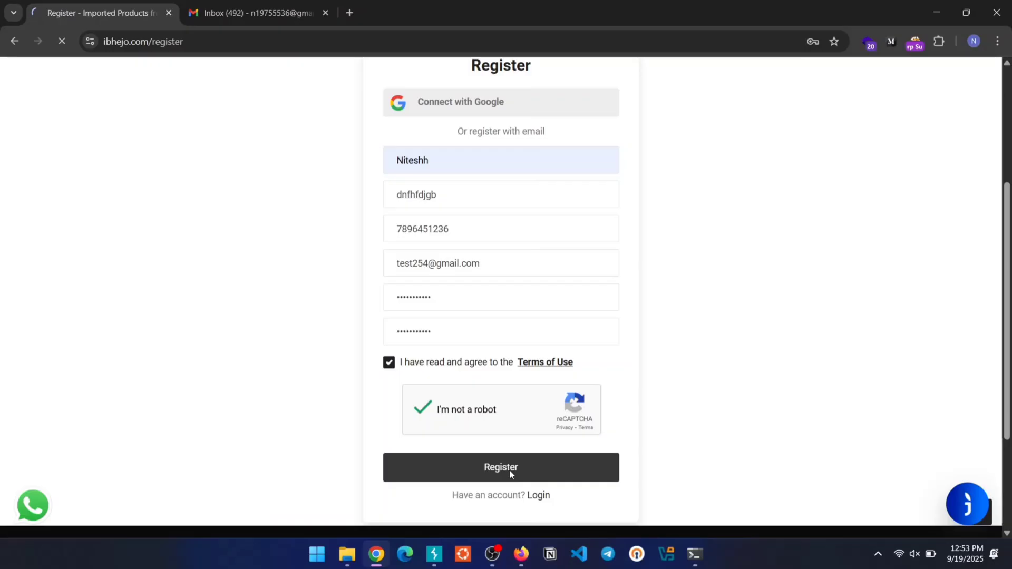
left_click_drag(440, 377, 411, 507)
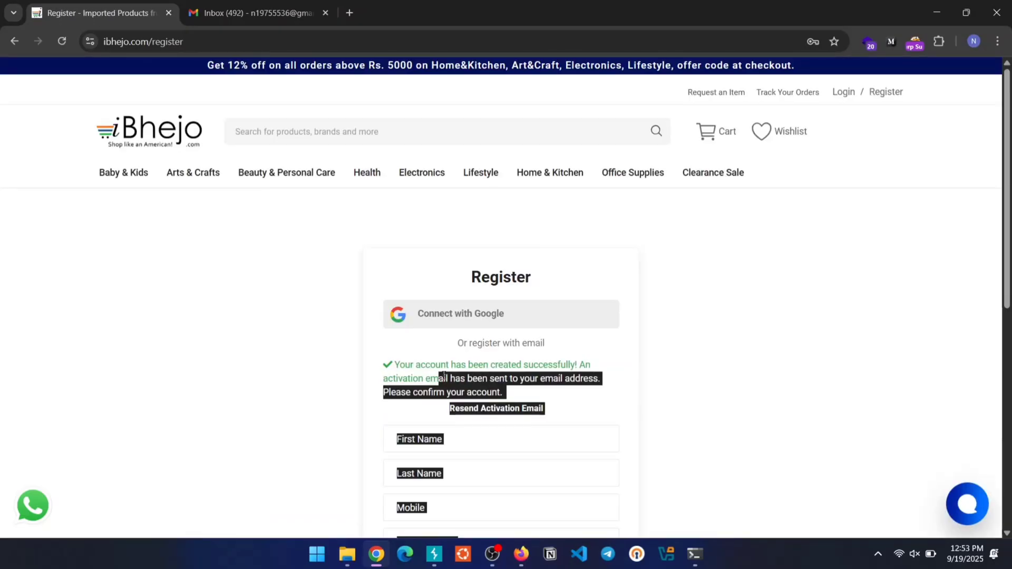
left_click(464, 377)
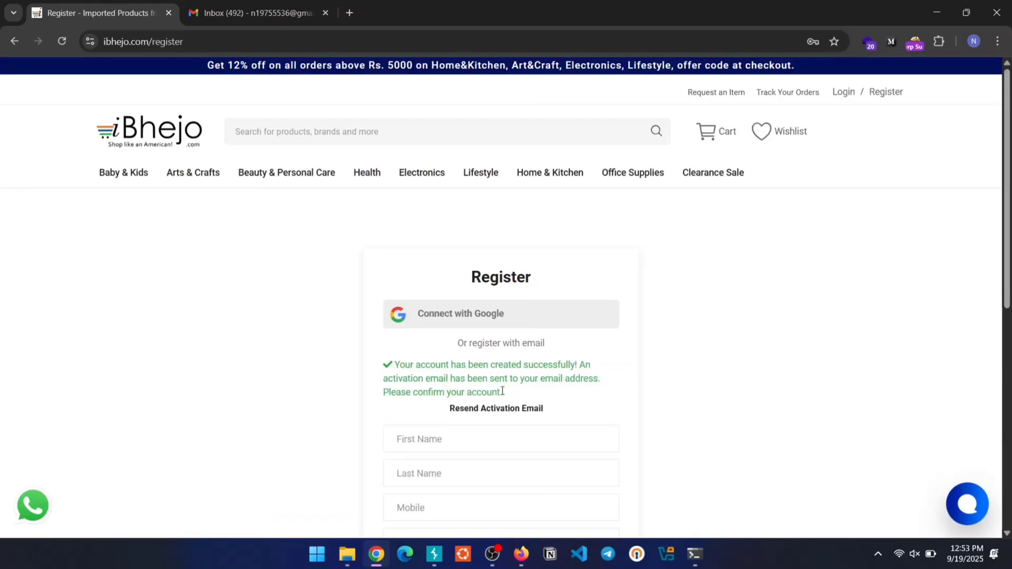
Review the captured register-post request and its parameters in Burp's HTTP history
left_click_drag(502, 392, 601, 508)
left_click(602, 508)
left_click(434, 553)
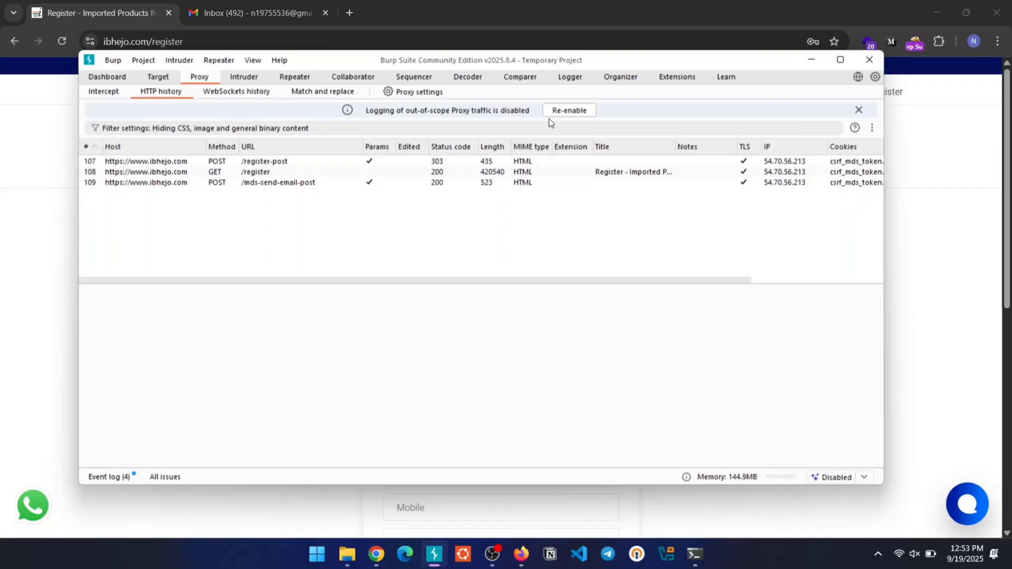
left_click(568, 110)
left_click(230, 142)
mouse_move(357, 325)
left_mouse_down()
mouse_move(357, 406)
mouse_move(357, 385)
left_mouse_up()
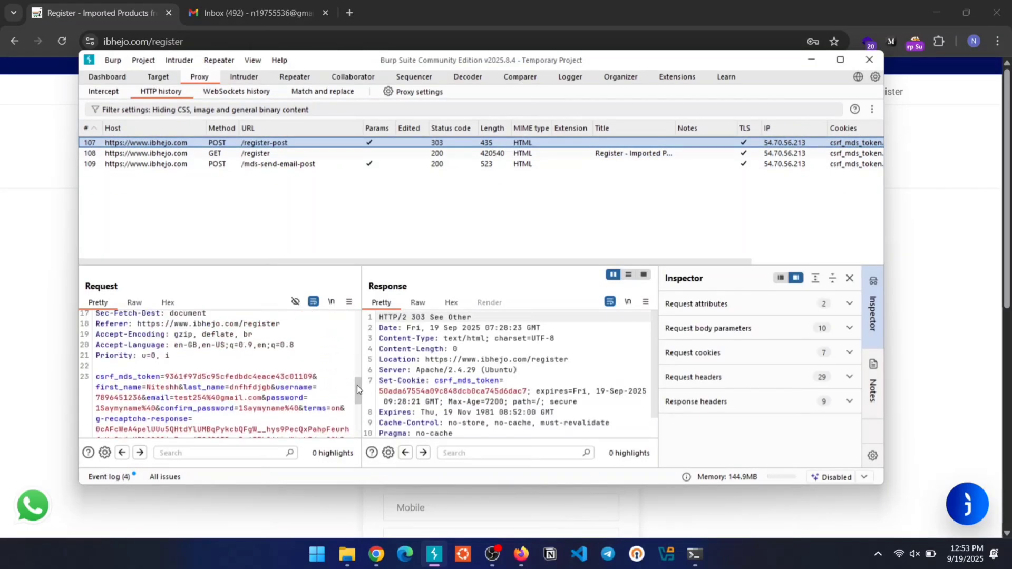
left_click_drag(163, 408, 261, 429)
Send the POST /mds-send-email-post request to Repeater
left_click(300, 168)
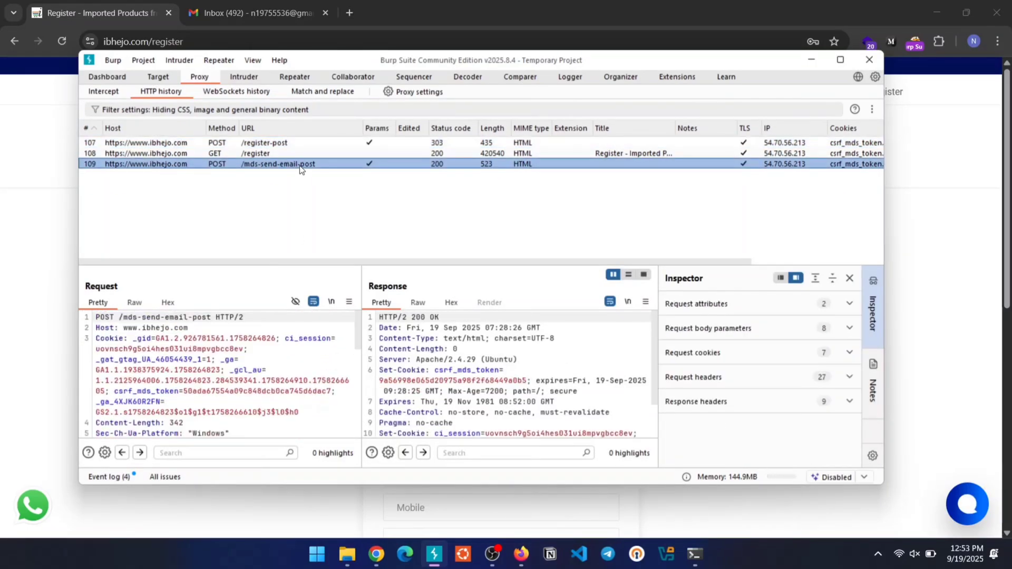
scroll(238, 388, "down", 5)
right_click(195, 380)
left_click(237, 252)
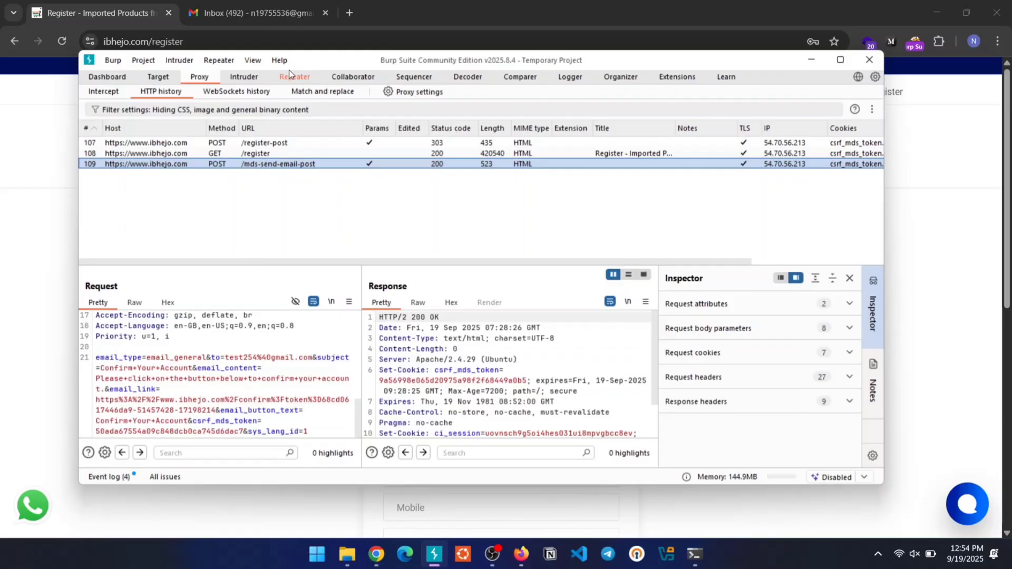
Change the recipient and replace 'Confirm Account' in the subject and content text
left_click(289, 75)
scroll(363, 360, "down", 3)
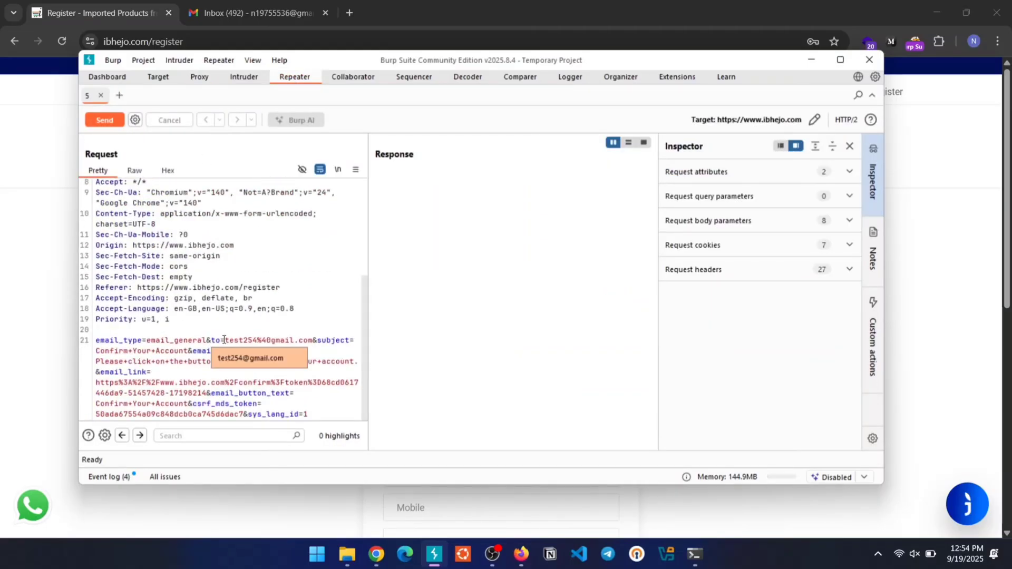
double_click(225, 340)
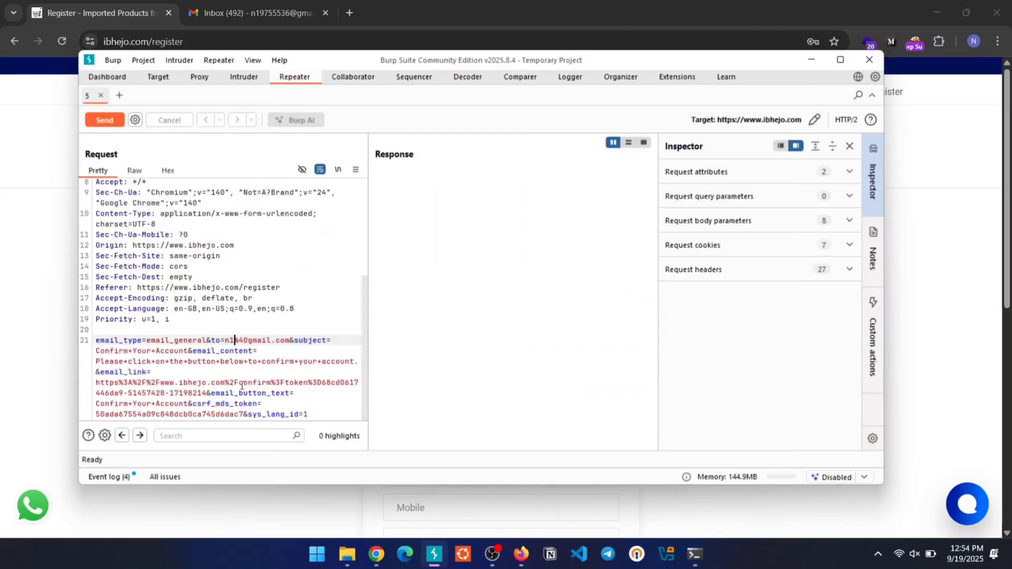
double_click(117, 351)
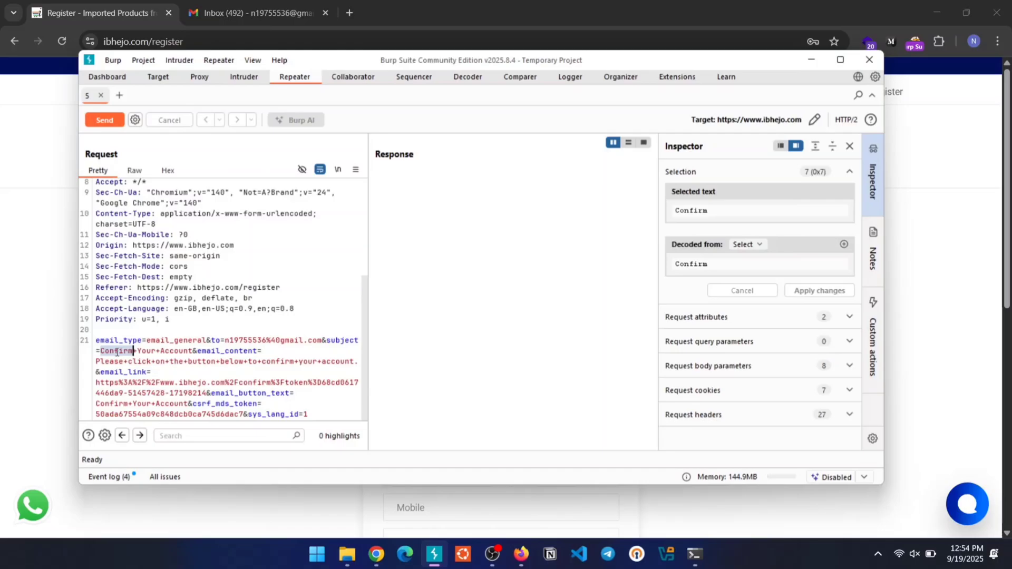
type("Download")
double_click(172, 351)
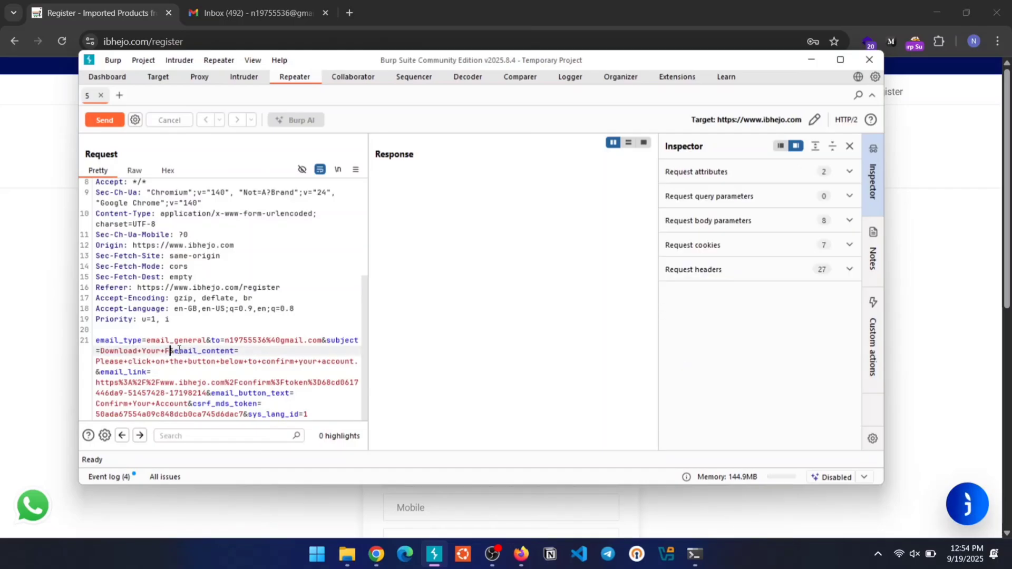
type("File")
double_click(277, 361)
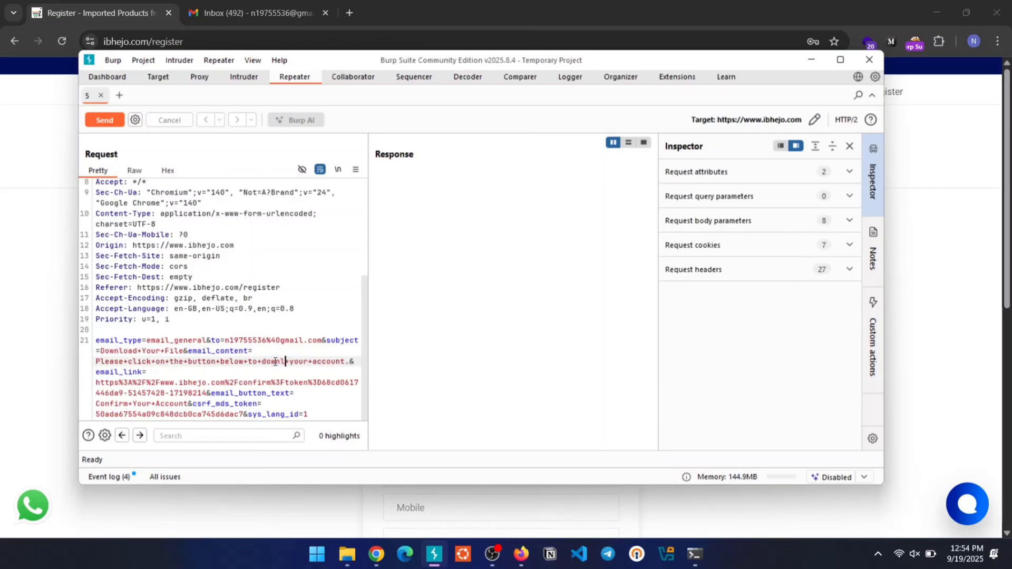
type("download")
double_click(346, 361)
type("file")
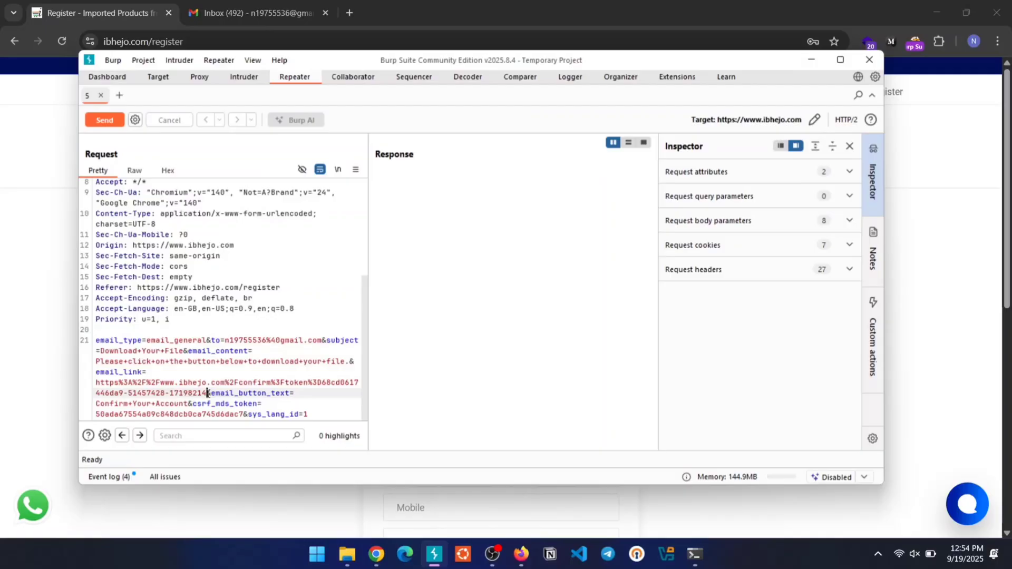
Replace the email_link domain with an external link through the Inspector
left_click_drag(206, 393, 96, 382)
left_click_drag(833, 291, 730, 283)
type("abcll.")
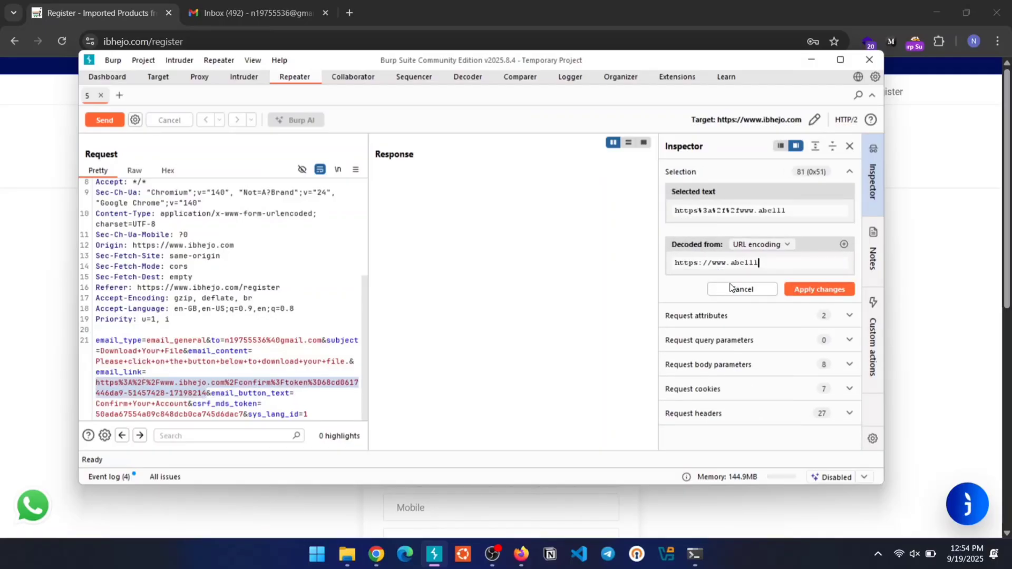
type("in/xss")
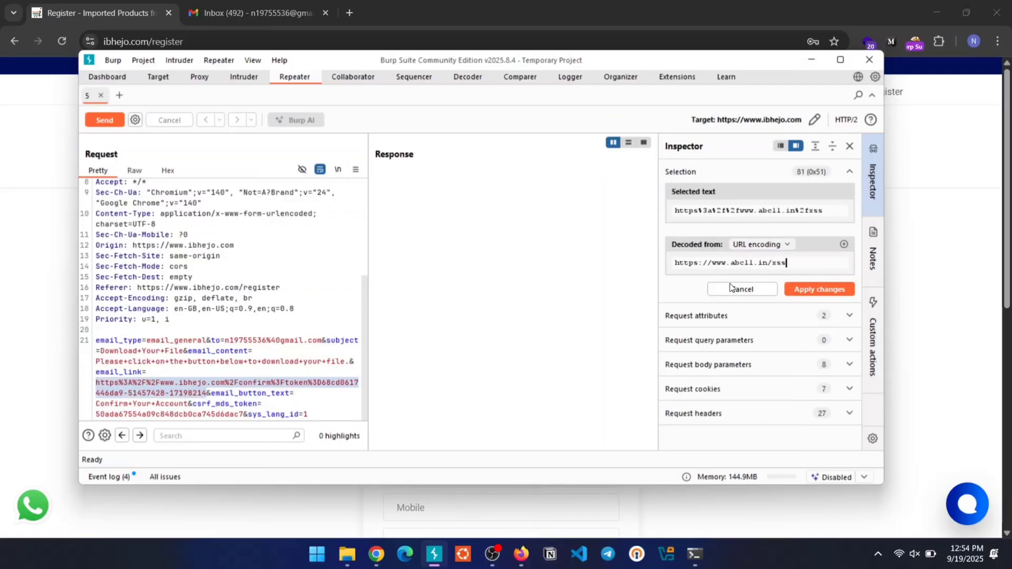
type("l.svg")
left_click(805, 289)
left_click(215, 403)
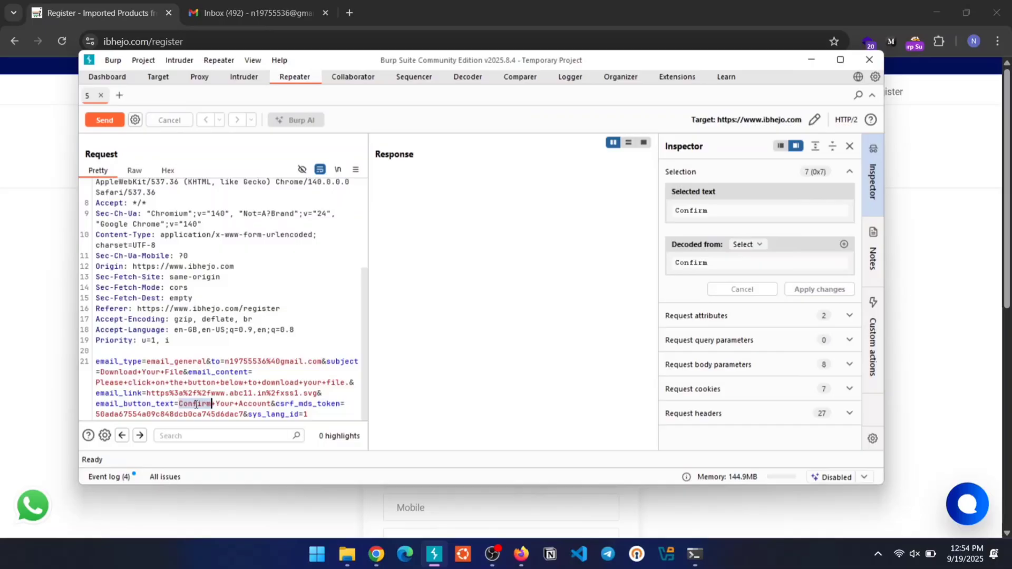
Reword the email button text and send the request, getting 200 OK
double_click(251, 401)
left_click(251, 401)
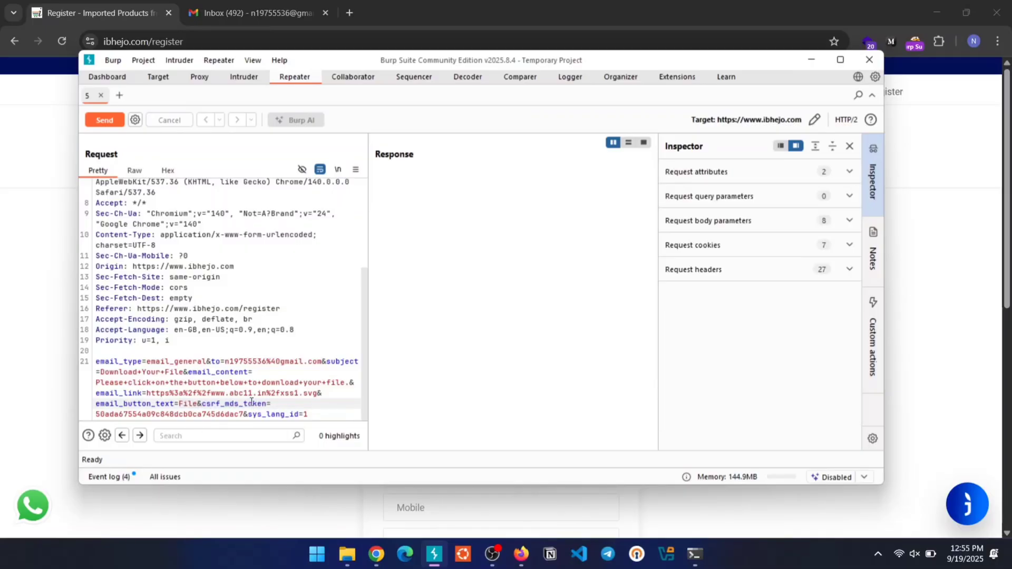
double_click(257, 403)
type("File")
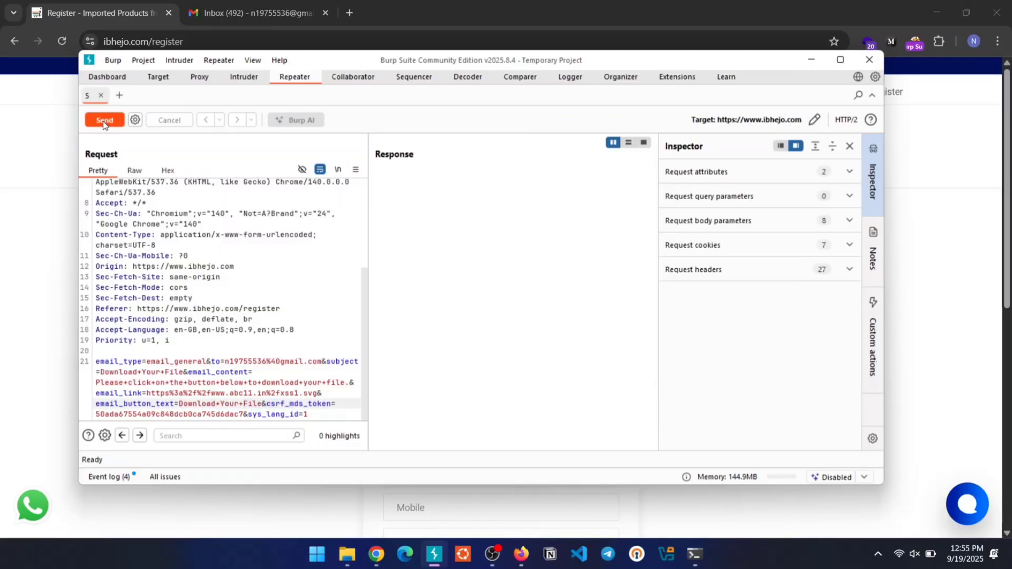
left_click(103, 121)
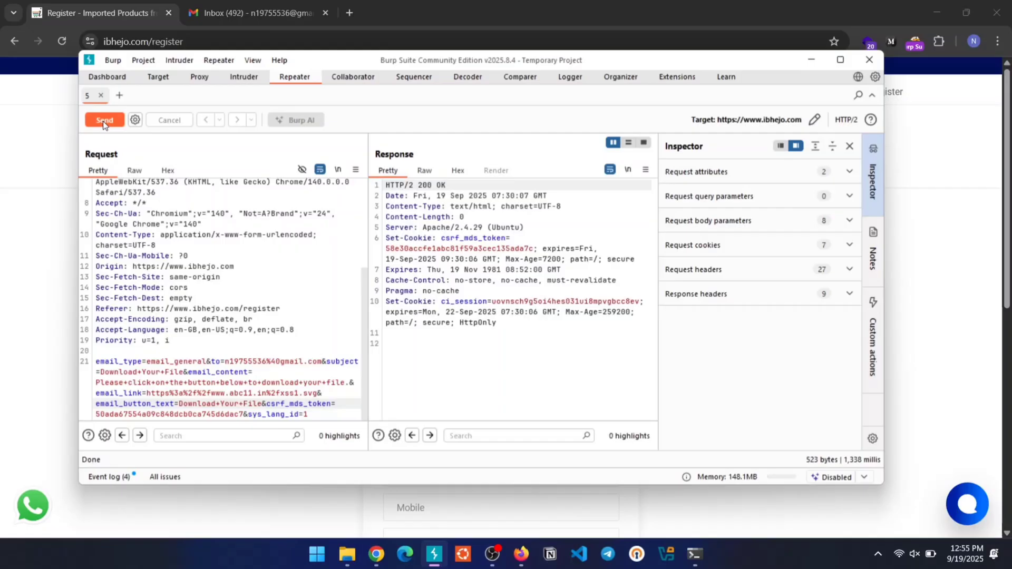
left_click_drag(417, 185, 480, 187)
Open the ibhejo 'Download Your File' email in Gmail and review its heading and instructions
left_click(262, 10)
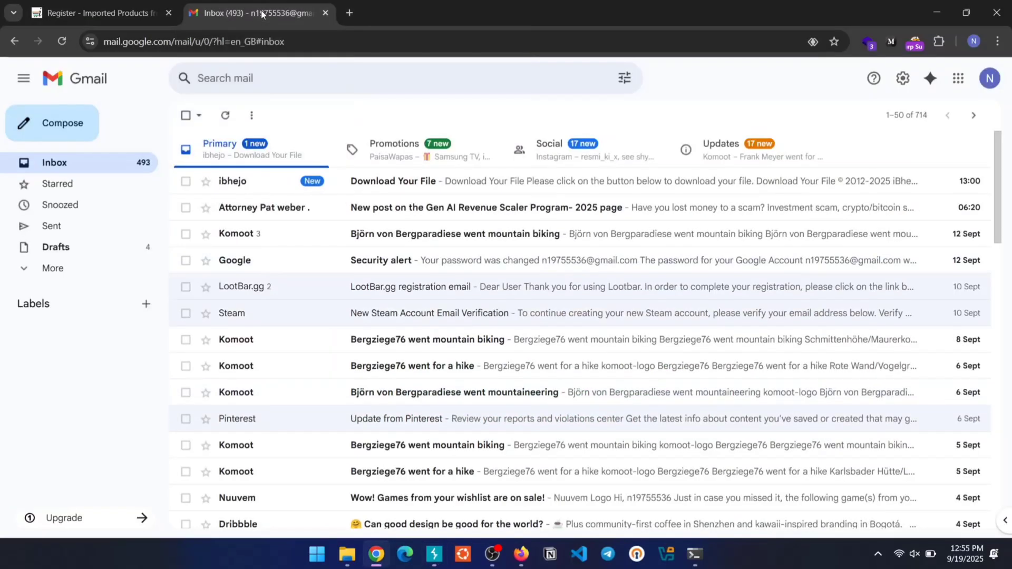
left_click(368, 181)
left_click_drag(527, 307, 698, 308)
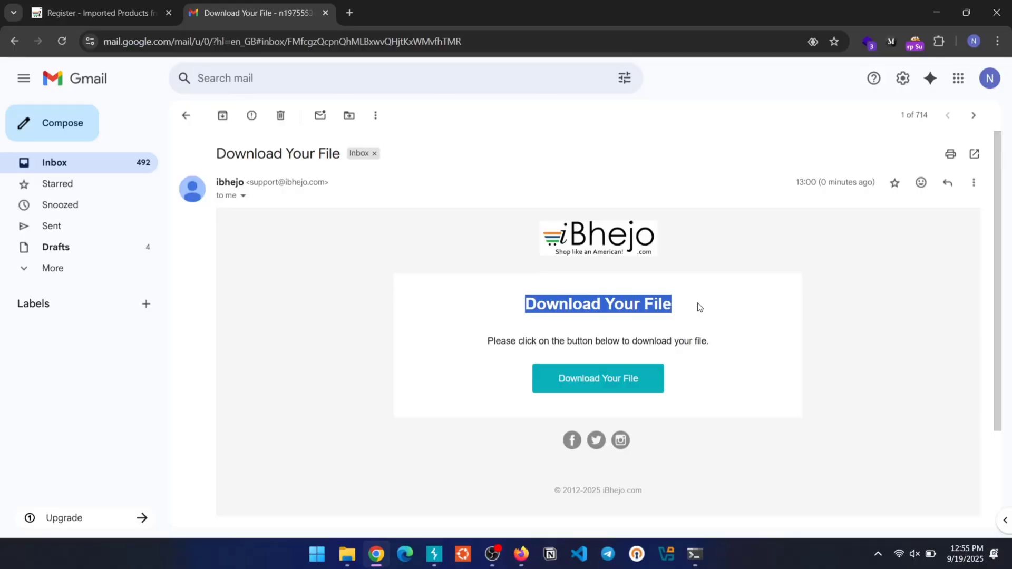
left_click(561, 322)
left_click_drag(487, 341, 719, 344)
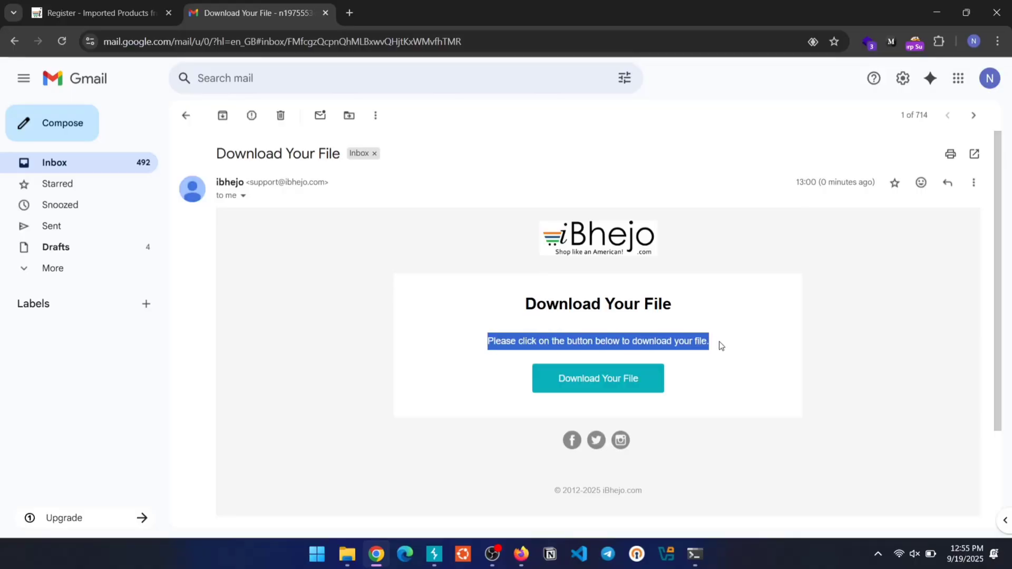
left_click(719, 345)
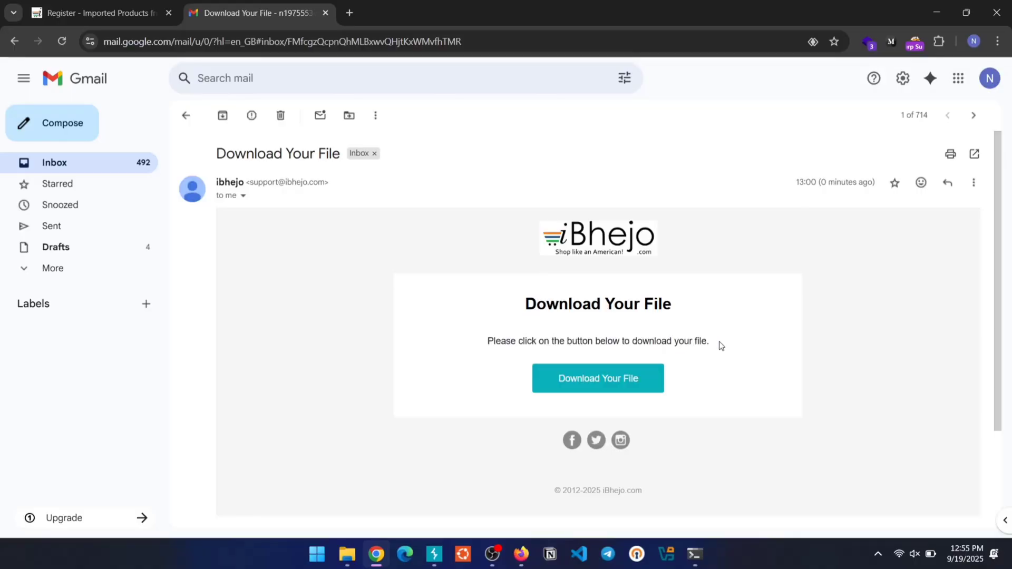